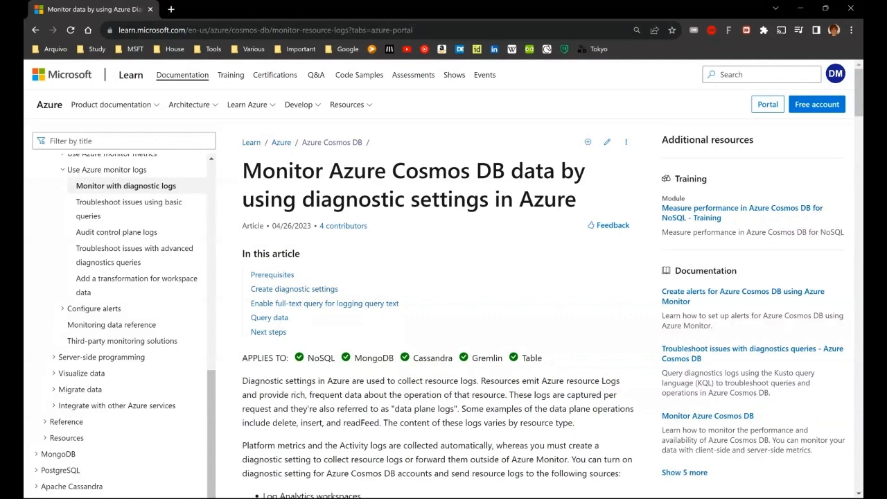
Read through the article on monitoring Cosmos DB with diagnostic settings, including the log categories table
{"action": "scroll", "coordinate": [443, 277], "scroll_direction": "down", "scroll_amount": 1}
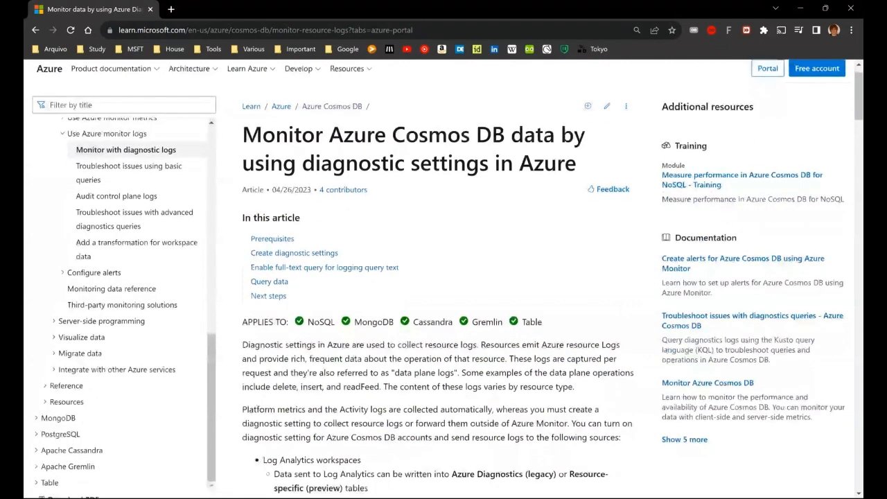
{"action": "scroll", "coordinate": [637, 294], "scroll_direction": "down", "scroll_amount": 5}
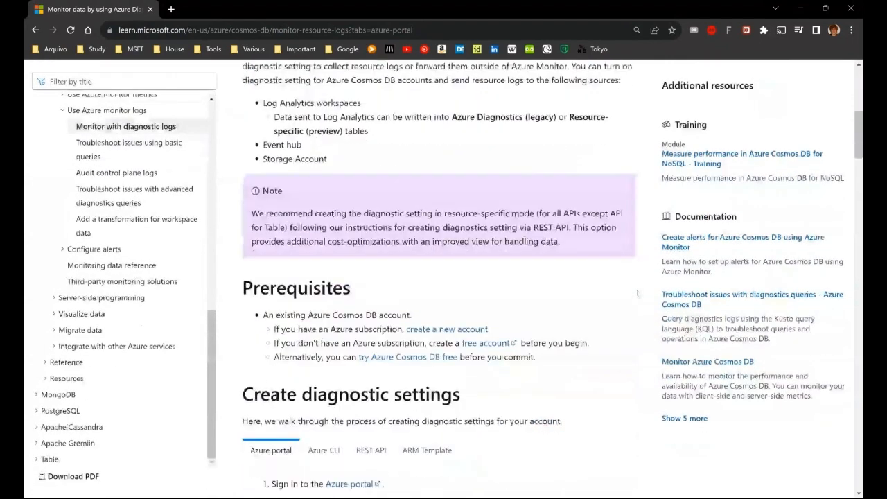
{"action": "scroll", "coordinate": [637, 294], "scroll_direction": "down", "scroll_amount": 8}
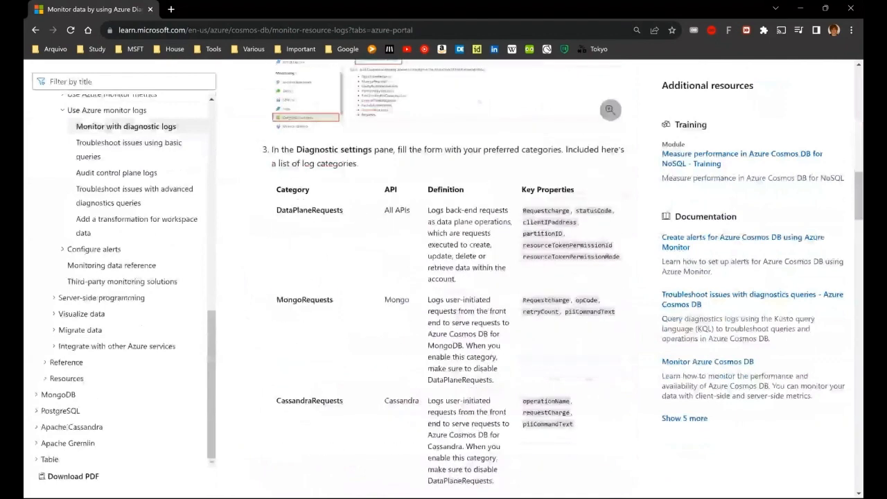
{"action": "scroll", "coordinate": [443, 277], "scroll_direction": "down", "scroll_amount": 1}
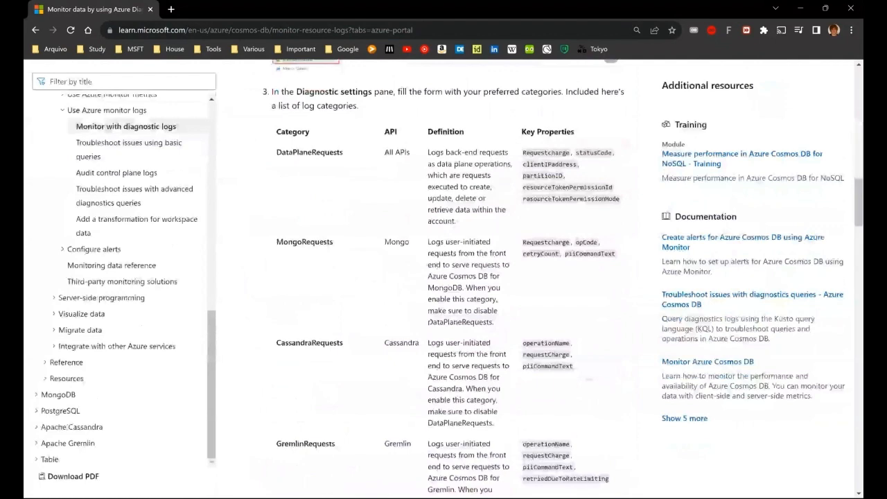
{"action": "scroll", "coordinate": [444, 277], "scroll_direction": "down", "scroll_amount": 14}
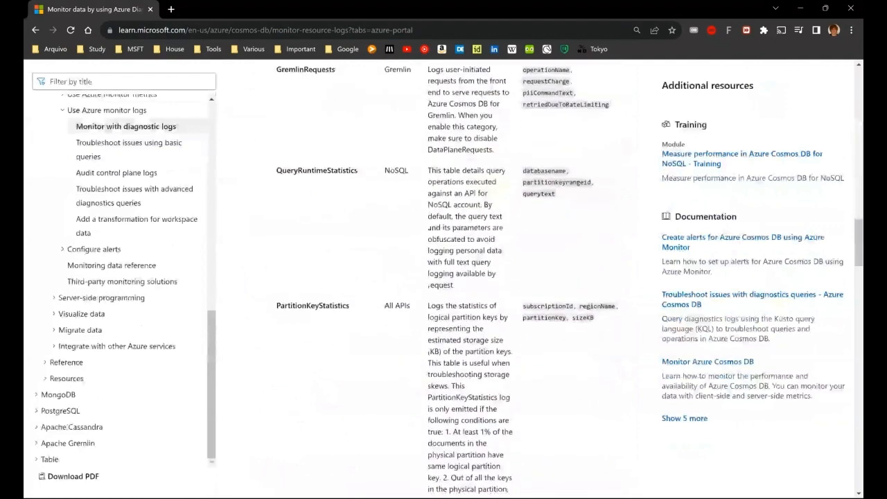
{"action": "scroll", "coordinate": [444, 277], "scroll_direction": "down", "scroll_amount": 10}
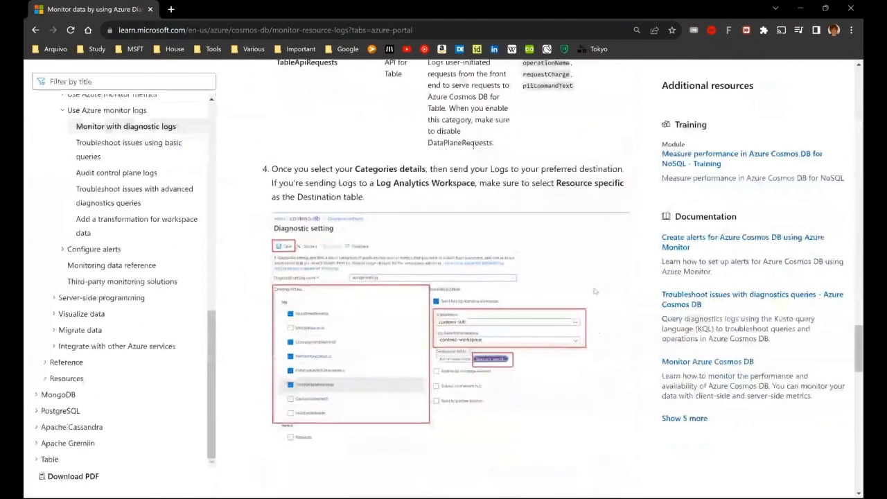
{"action": "scroll", "coordinate": [444, 277], "scroll_direction": "down", "scroll_amount": 1}
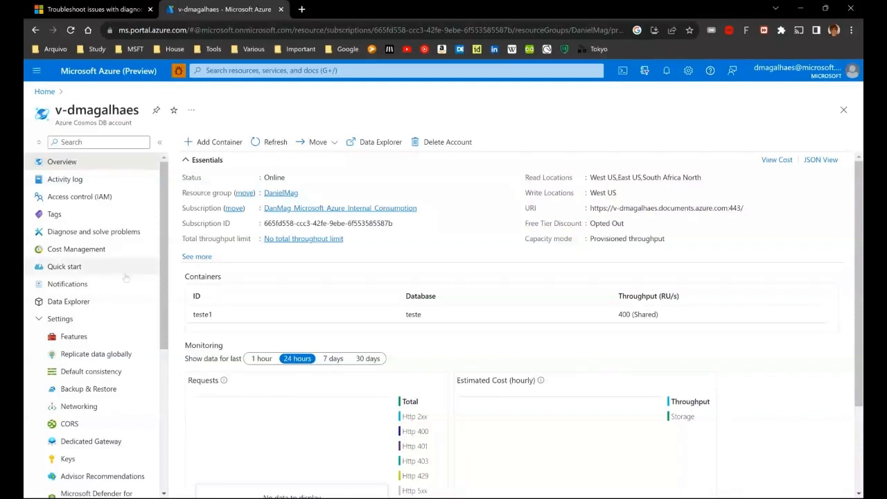
Enable the Diagnostics full-text query feature in the Cosmos DB account's features
{"action": "scroll", "coordinate": [125, 277], "scroll_direction": "down", "scroll_amount": 4}
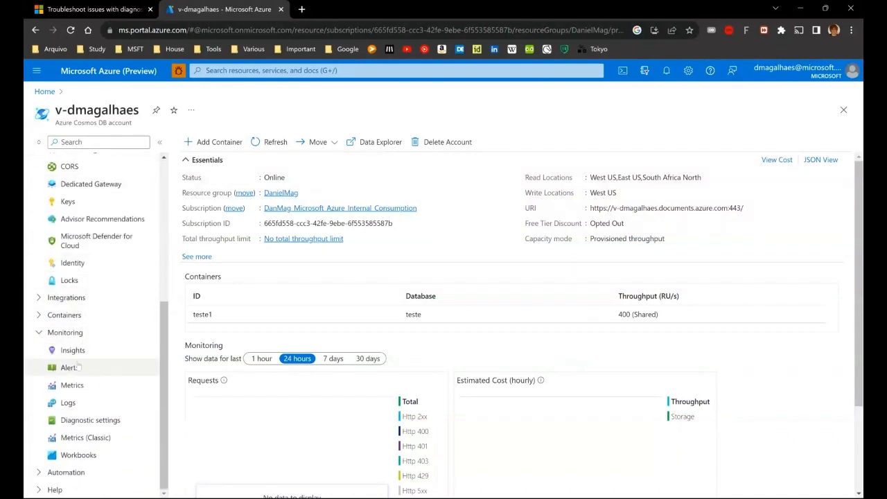
{"action": "left_click", "coordinate": [89, 419]}
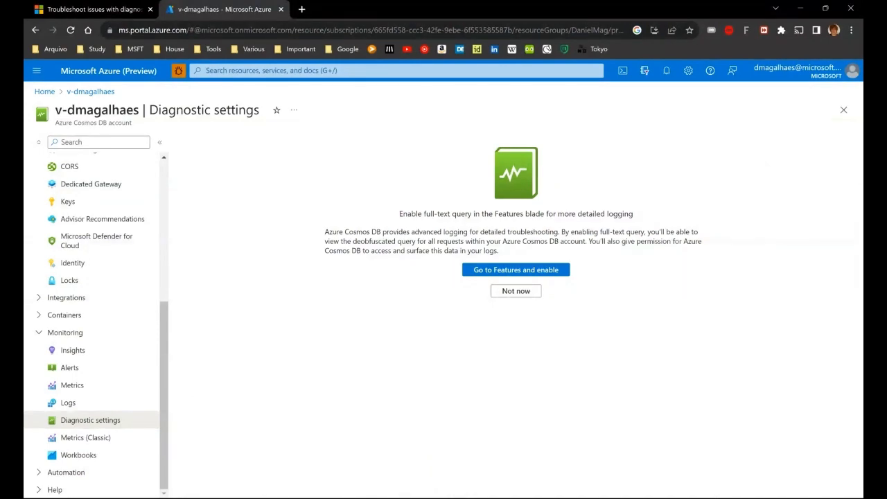
{"action": "scroll", "coordinate": [109, 321], "scroll_direction": "up", "scroll_amount": 4}
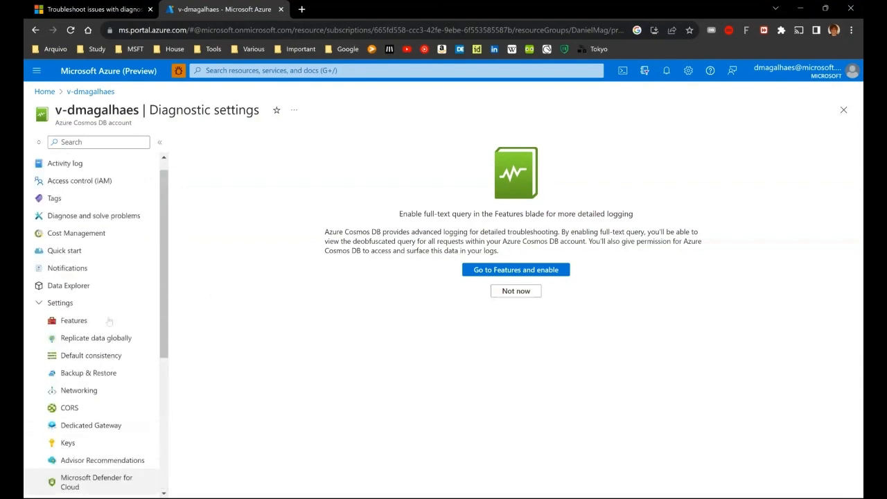
{"action": "scroll", "coordinate": [109, 321], "scroll_direction": "up", "scroll_amount": 1}
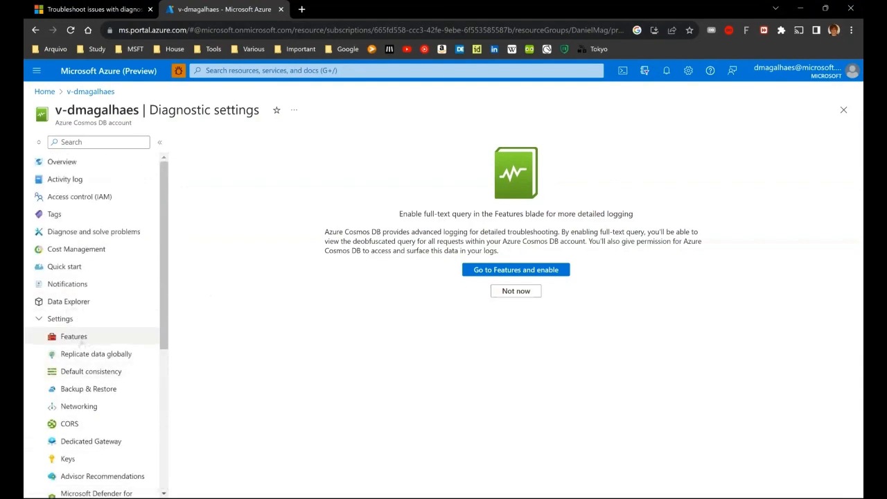
{"action": "left_click", "coordinate": [73, 337]}
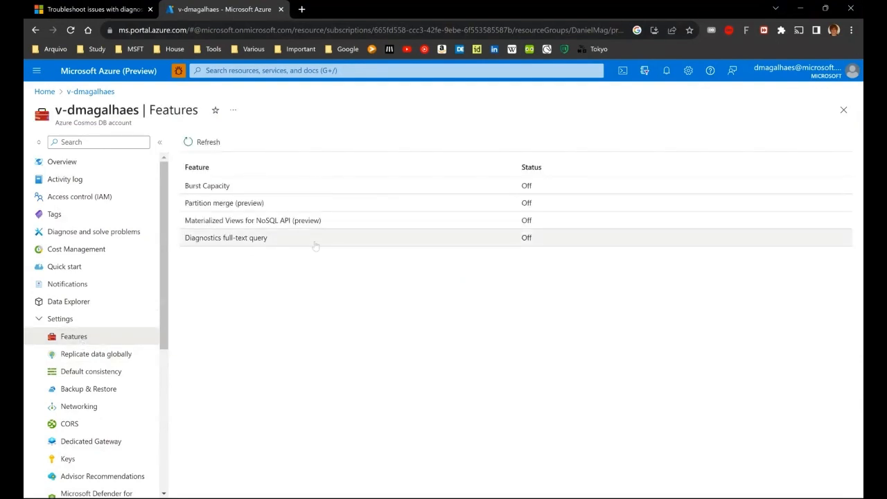
{"action": "left_click", "coordinate": [530, 242]}
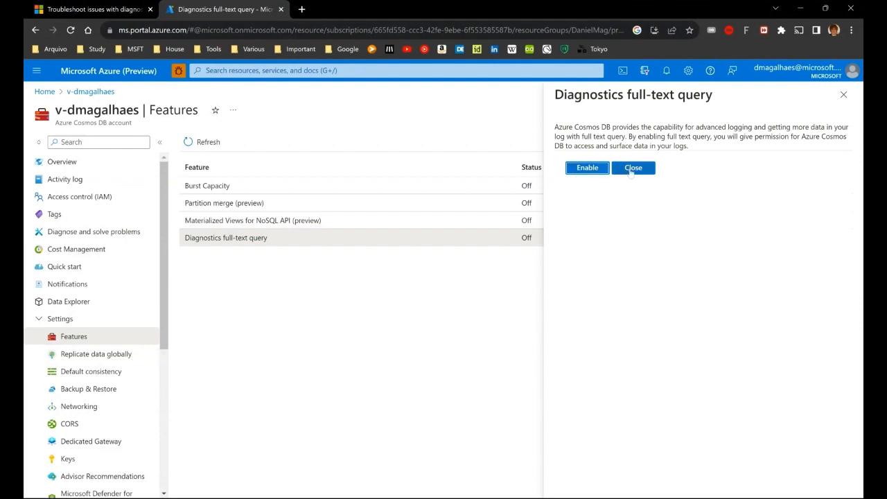
{"action": "left_click", "coordinate": [586, 168]}
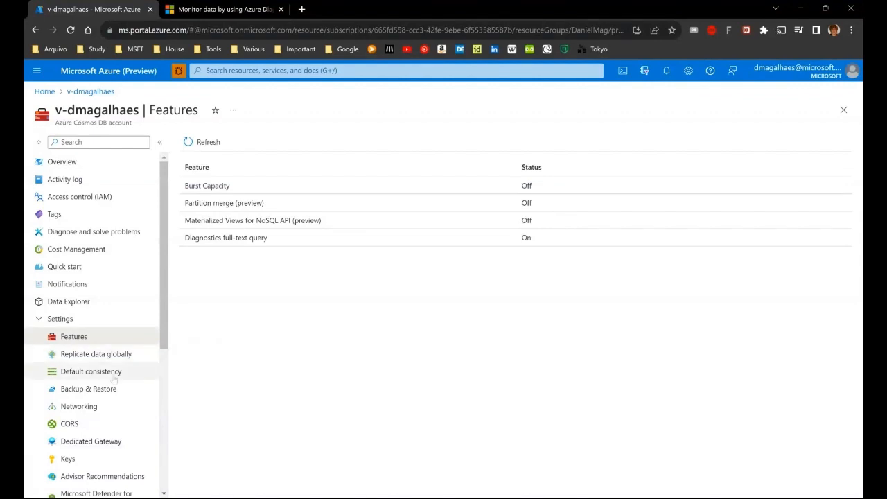
Return to the account's diagnostic settings, dismiss the full-text prompt, and start adding a new diagnostic setting
{"action": "scroll", "coordinate": [114, 380], "scroll_direction": "down", "scroll_amount": 4}
{"action": "scroll", "coordinate": [114, 380], "scroll_direction": "down", "scroll_amount": 1}
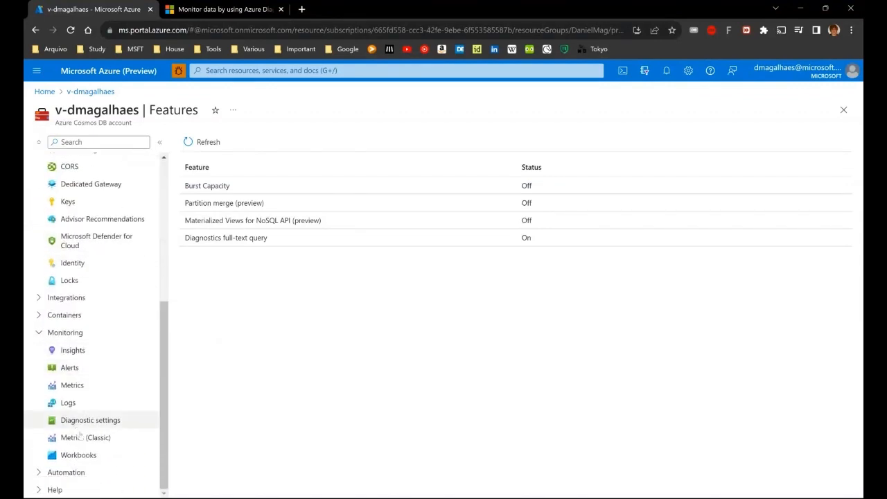
{"action": "left_click", "coordinate": [104, 424]}
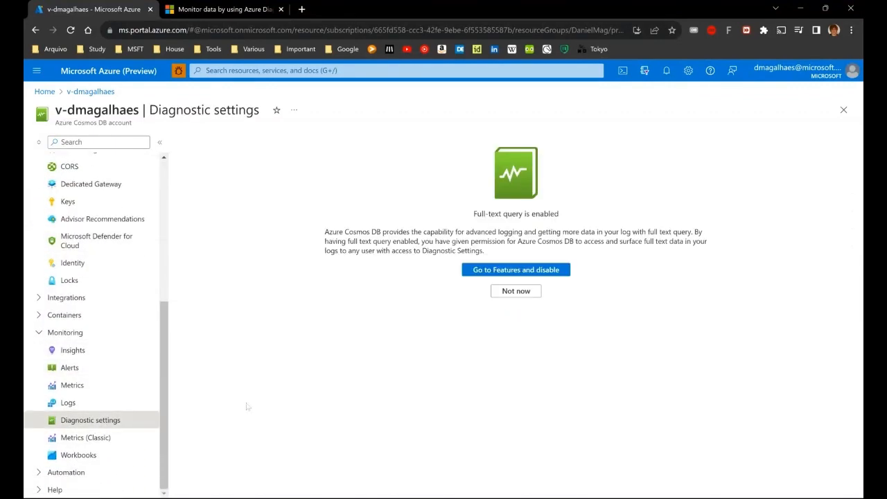
{"action": "left_click", "coordinate": [516, 291]}
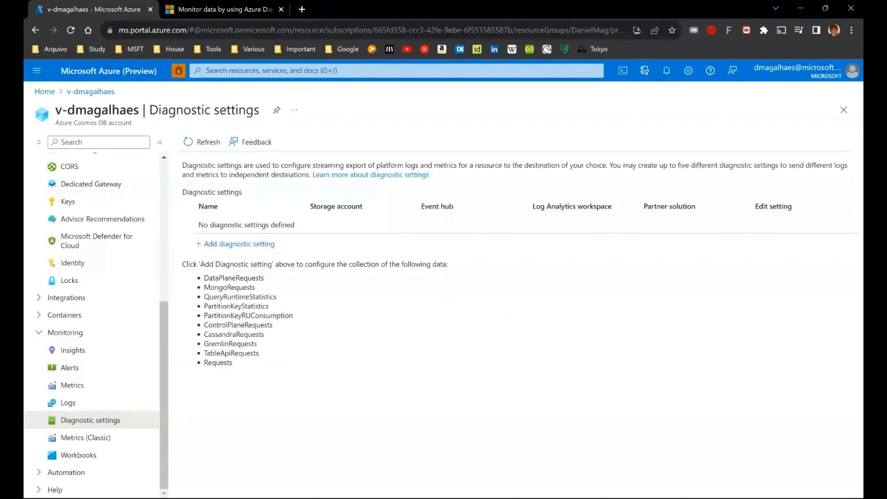
{"action": "left_click", "coordinate": [236, 244]}
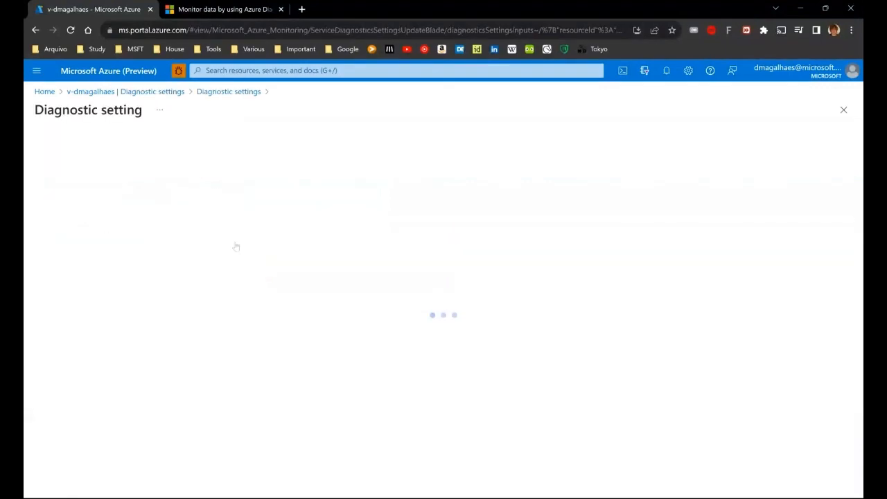
Select the DataPlaneRequests log category and send logs to the Log Analytics workspace
{"action": "scroll", "coordinate": [693, 329], "scroll_direction": "down", "scroll_amount": 1}
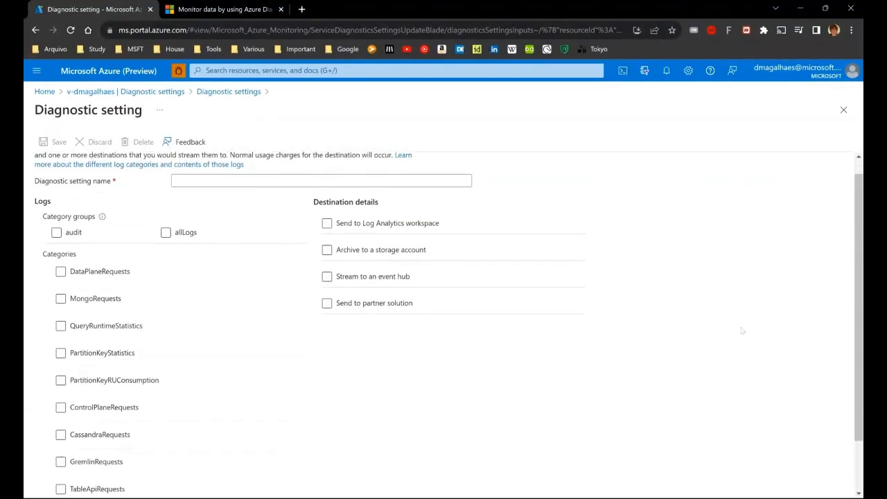
{"action": "left_click", "coordinate": [90, 273]}
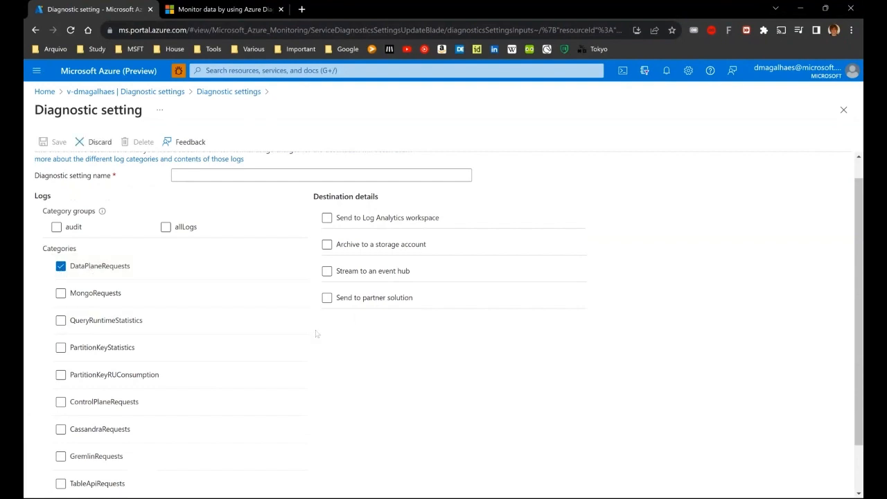
{"action": "left_click", "coordinate": [327, 218]}
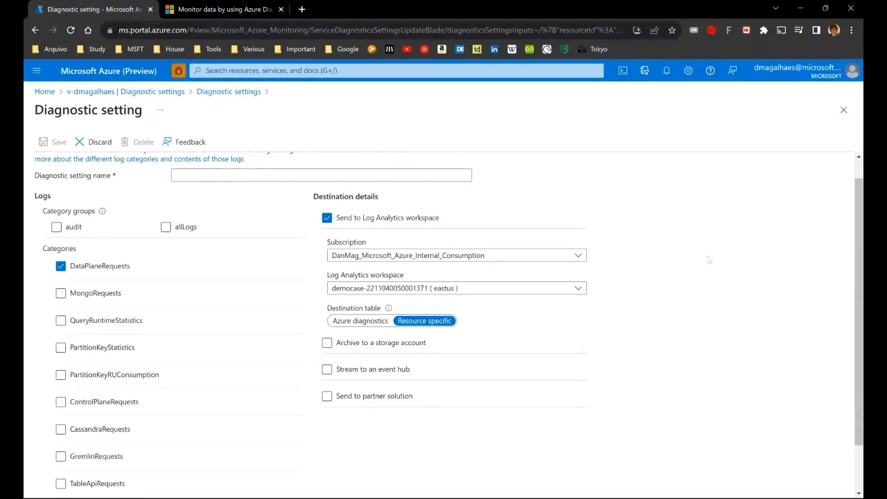
Name the diagnostic setting testing and save it
{"action": "scroll", "coordinate": [708, 259], "scroll_direction": "up", "scroll_amount": 1}
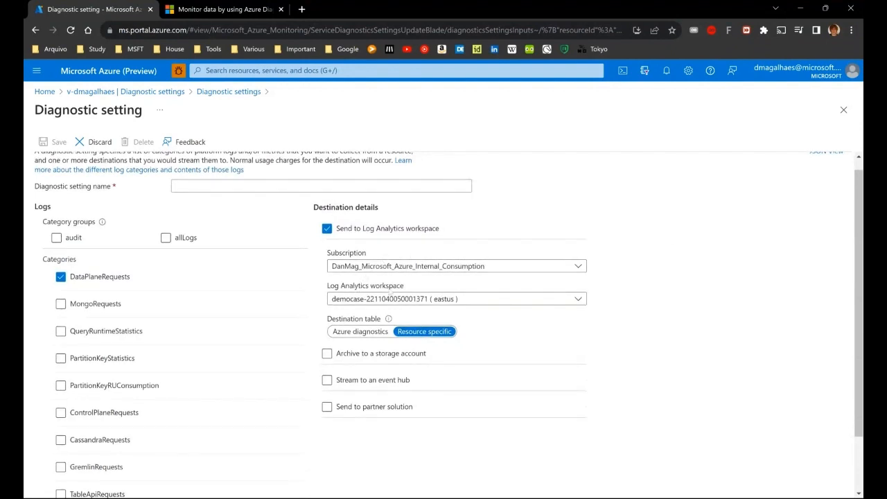
{"action": "left_click", "coordinate": [218, 186]}
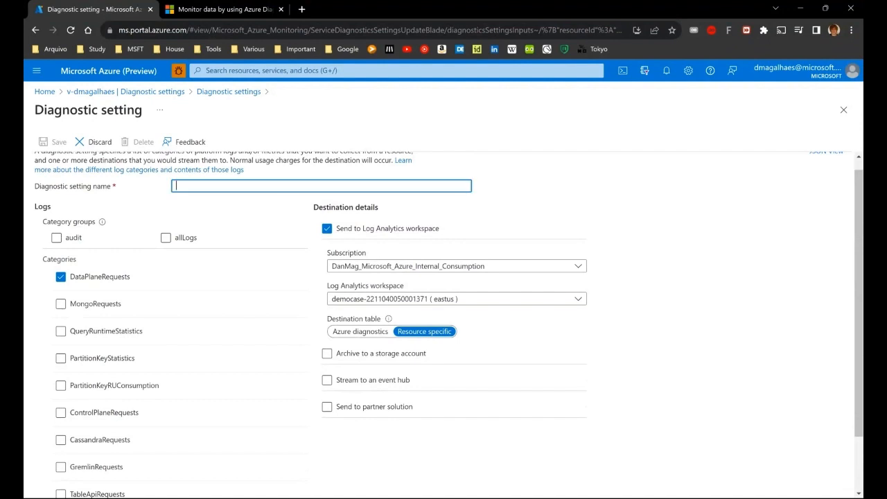
{"action": "type", "text": "testing"}
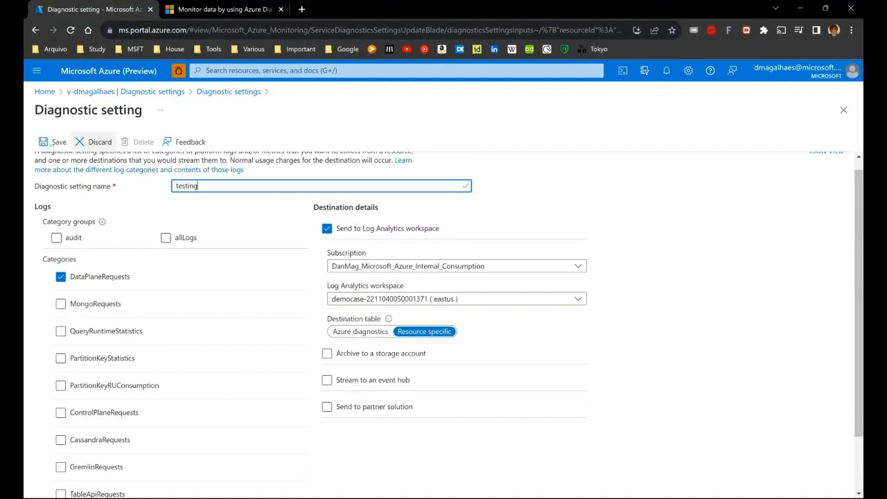
{"action": "left_click", "coordinate": [52, 143]}
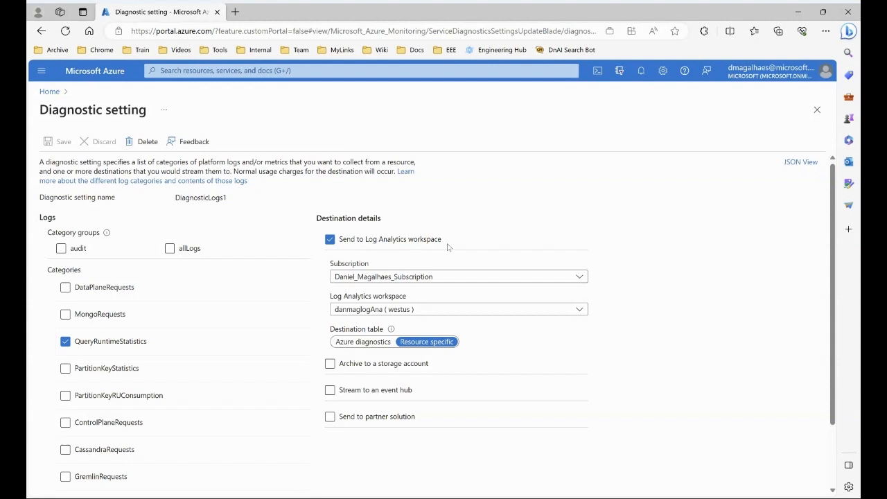
Run the query SELECT c.category FROM c where c.id = "1" in Data Explorer
{"action": "left_click", "coordinate": [477, 497]}
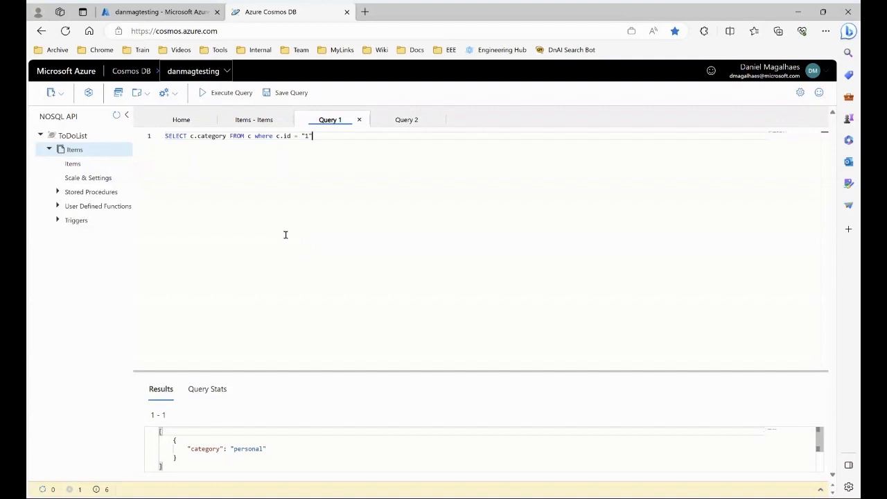
{"action": "left_click_drag", "start_coordinate": [313, 136], "coordinate": [161, 138]}
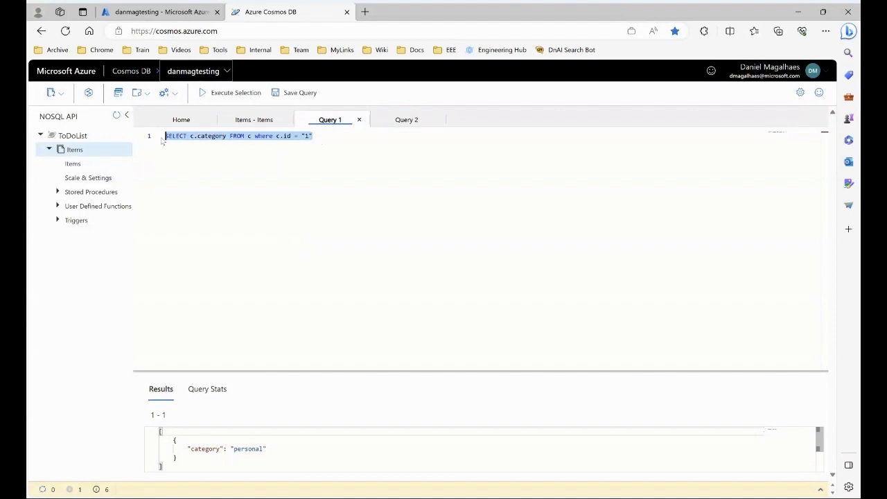
{"action": "left_click", "coordinate": [209, 155]}
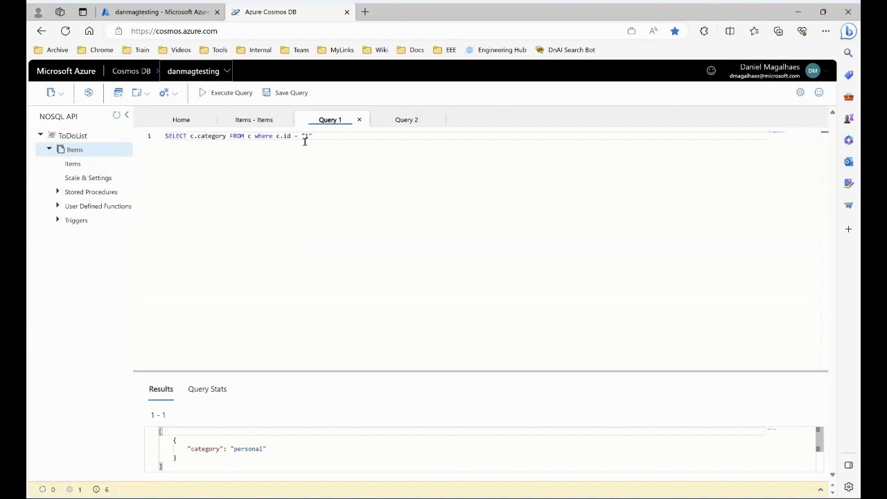
{"action": "left_click", "coordinate": [227, 93]}
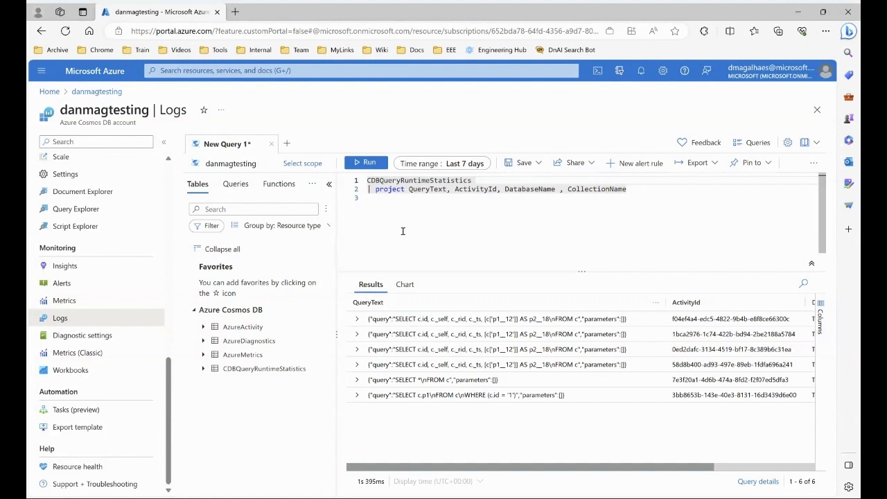
Run the CDBQueryRuntimeStatistics log query over the last 24 hours and expand the newest result's details
{"action": "left_click", "coordinate": [396, 189]}
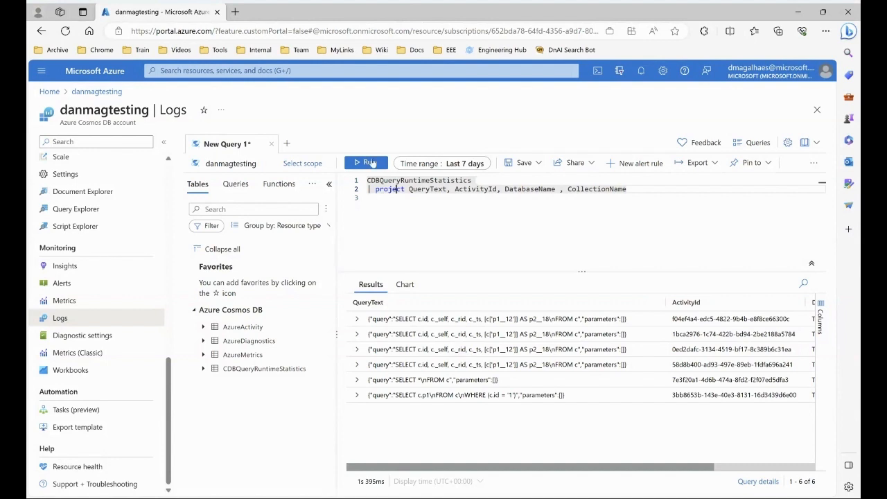
{"action": "left_click", "coordinate": [372, 163]}
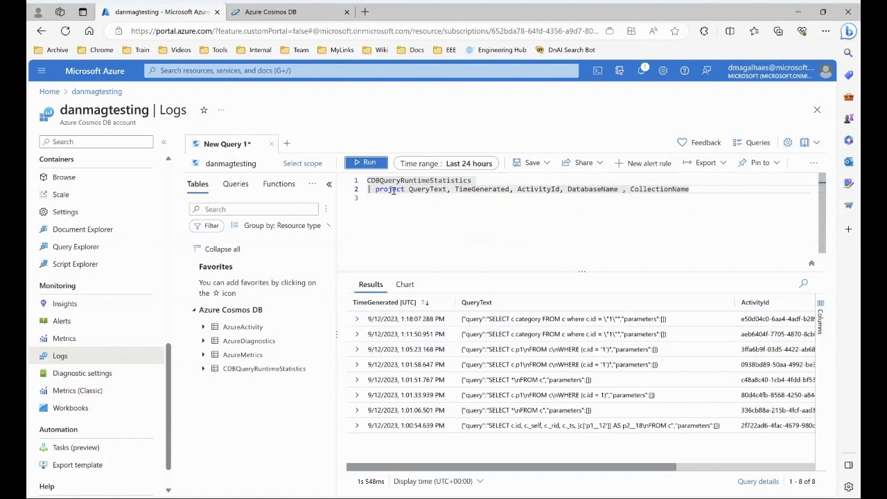
{"action": "left_click", "coordinate": [369, 163]}
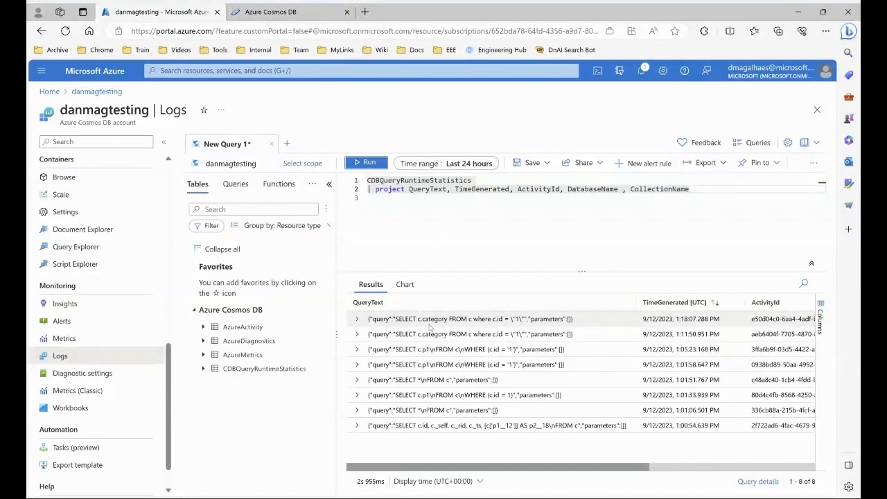
{"action": "left_click", "coordinate": [357, 319]}
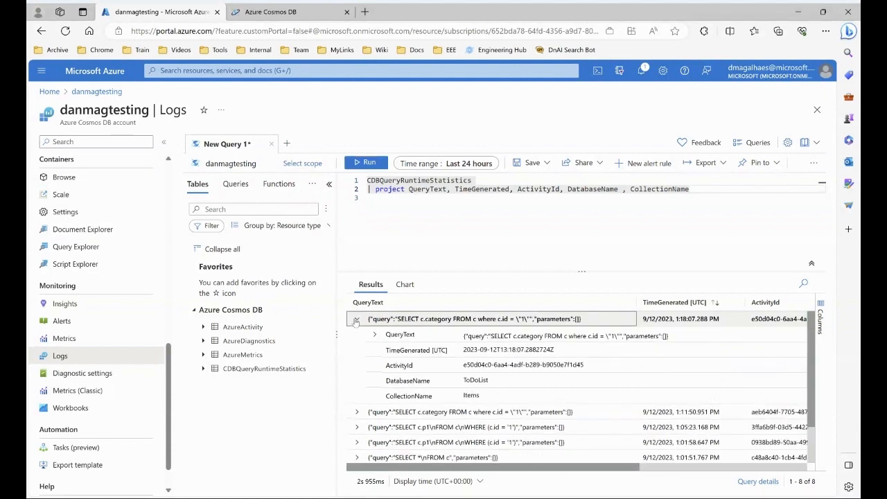
{"action": "left_click", "coordinate": [374, 336]}
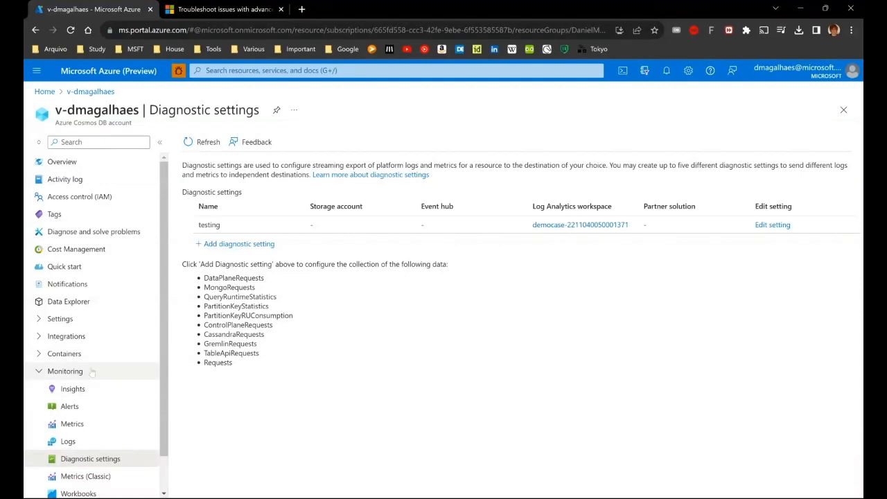
Open the account's Logs and run the CDBDataPlaneRequests query filtering StatusCode >= 300 over the last 7 days
{"action": "left_click", "coordinate": [87, 442]}
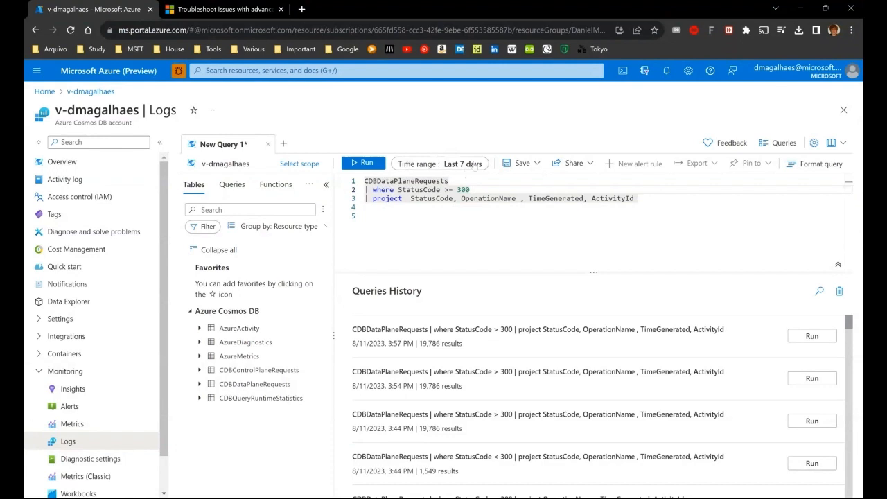
{"action": "left_click", "coordinate": [366, 164]}
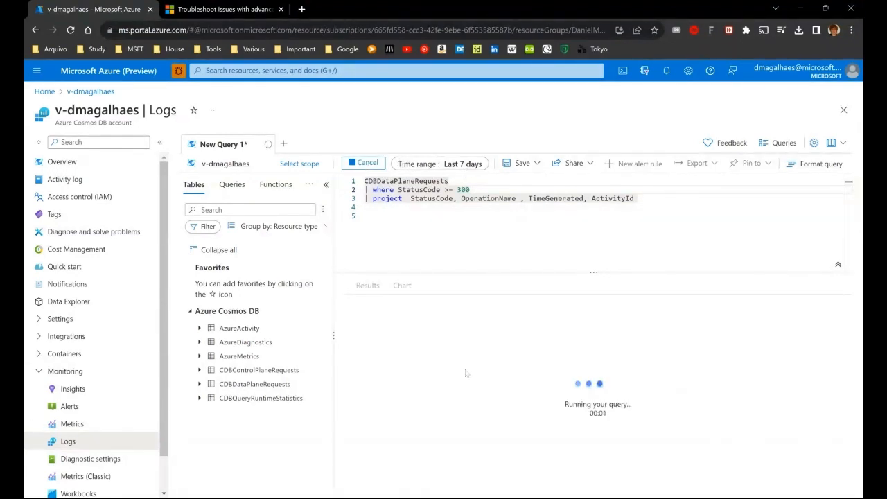